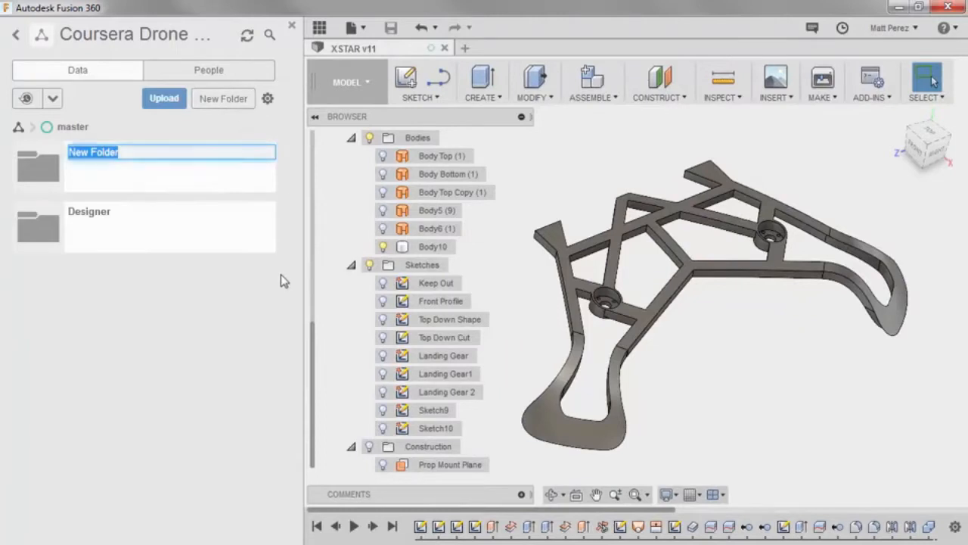
# Name the new folder Components and open it
pyautogui.write('Components')
pyautogui.press('Return')
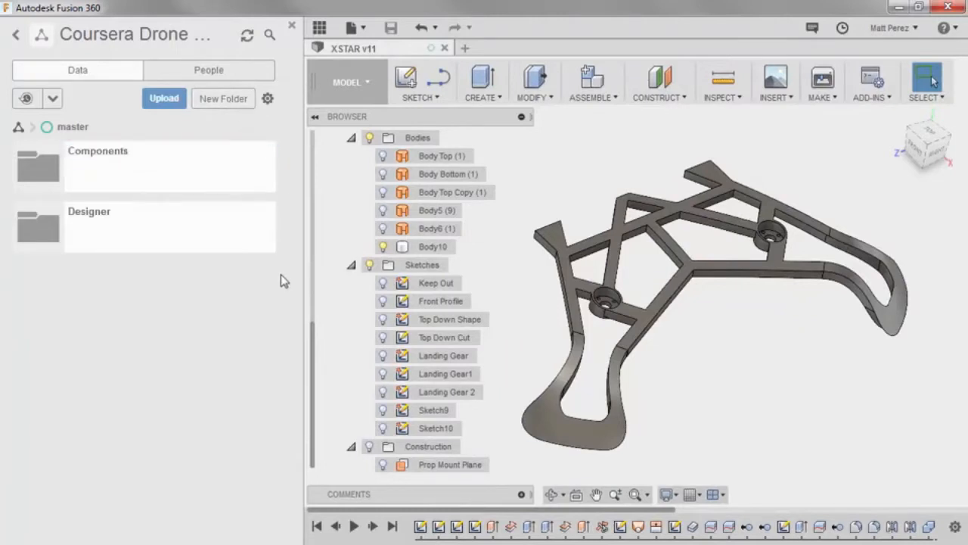
pyautogui.doubleClick(137, 167)
# Upload the DYS MR2205-2750kV v5 F3D file to the Components folder
pyautogui.click(164, 98)
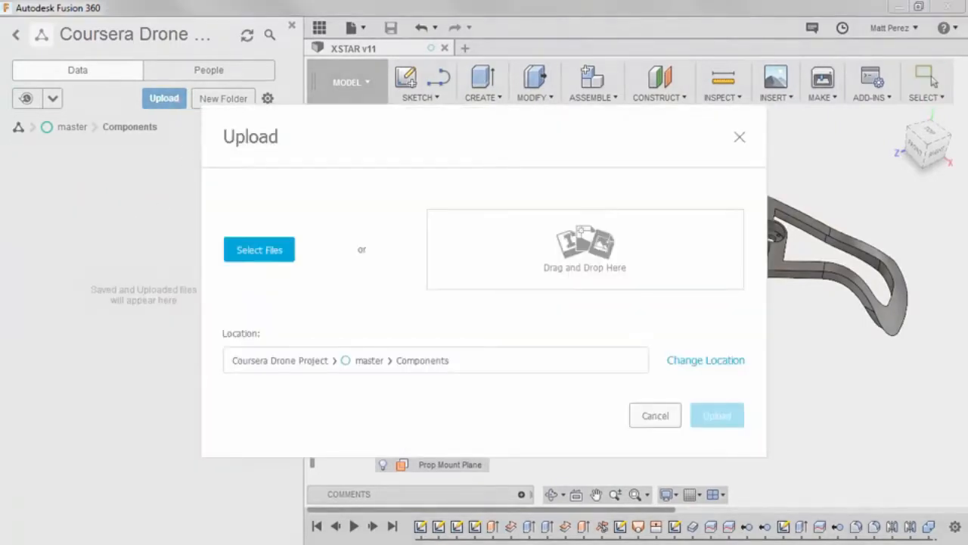
pyautogui.moveTo(594, 544); pyautogui.dragTo(603, 287)
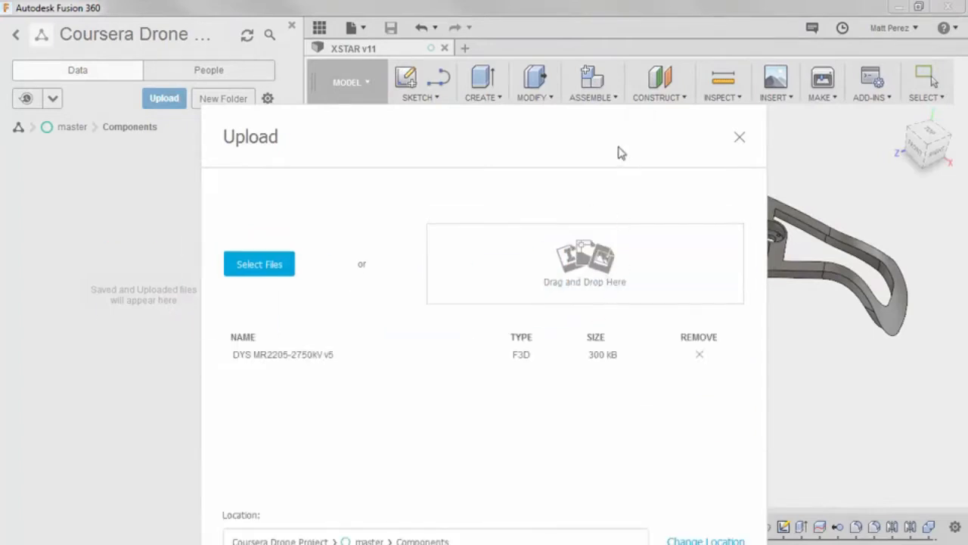
pyautogui.click(728, 533)
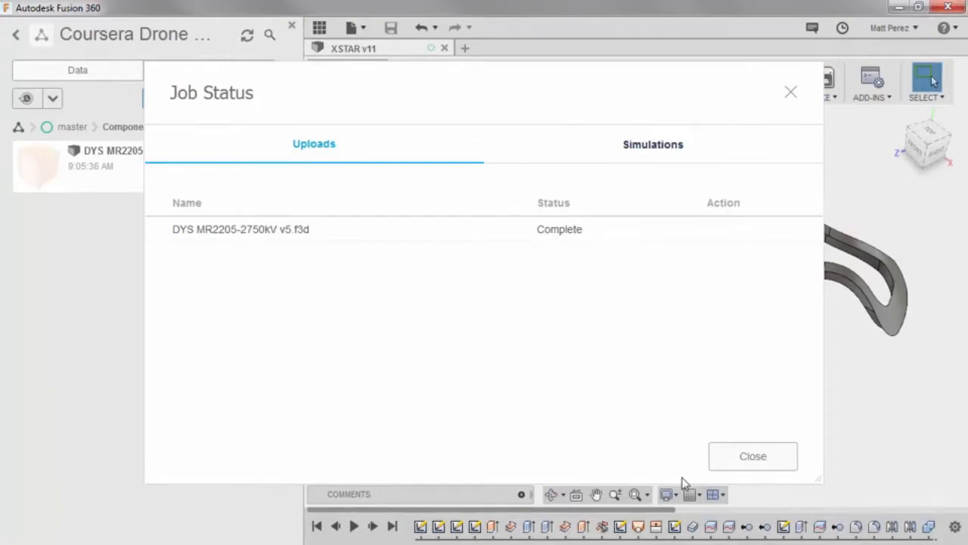
pyautogui.click(727, 458)
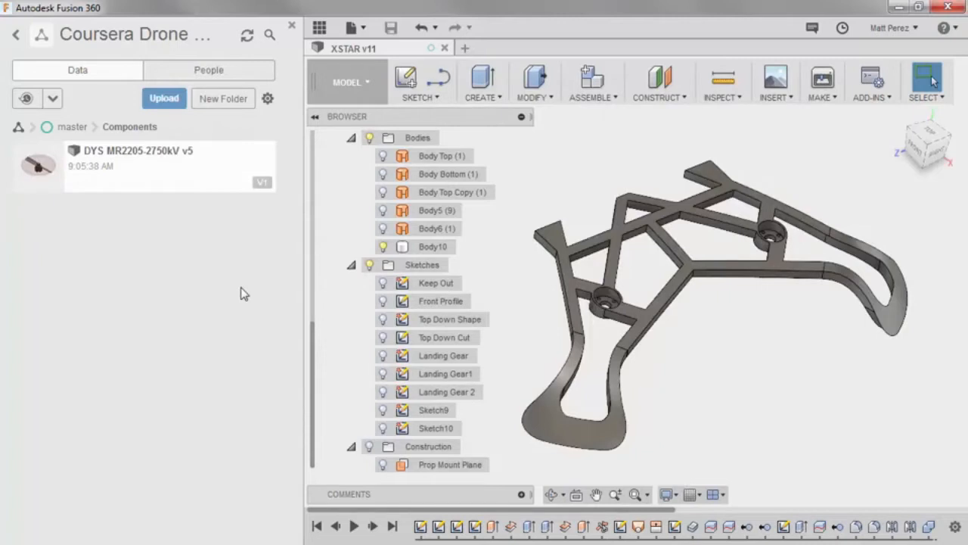
# Collapse the bodies, sketches and XSTAR component in the browser tree and activate the top-level XSTAR v11 component
pyautogui.click(351, 138)
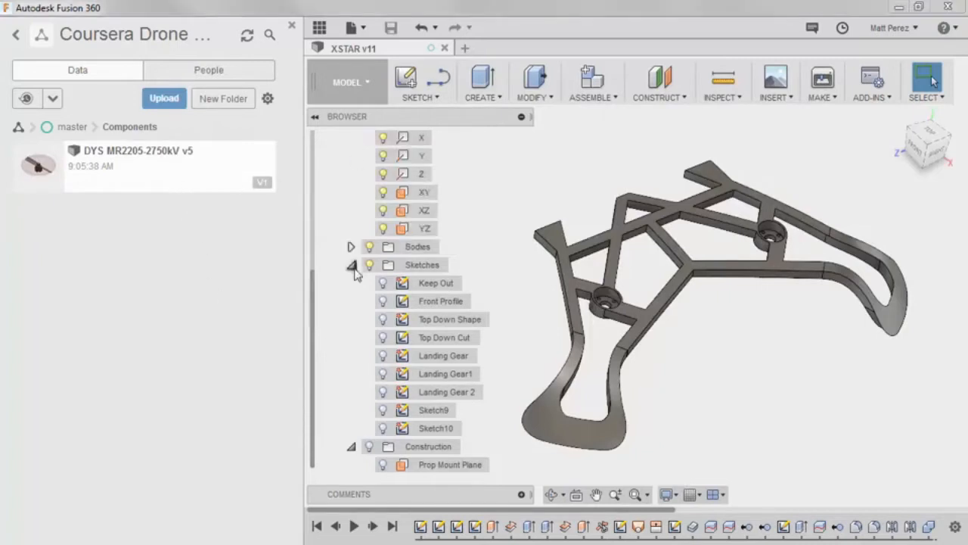
pyautogui.click(351, 265)
pyautogui.click(337, 210)
pyautogui.click(435, 138)
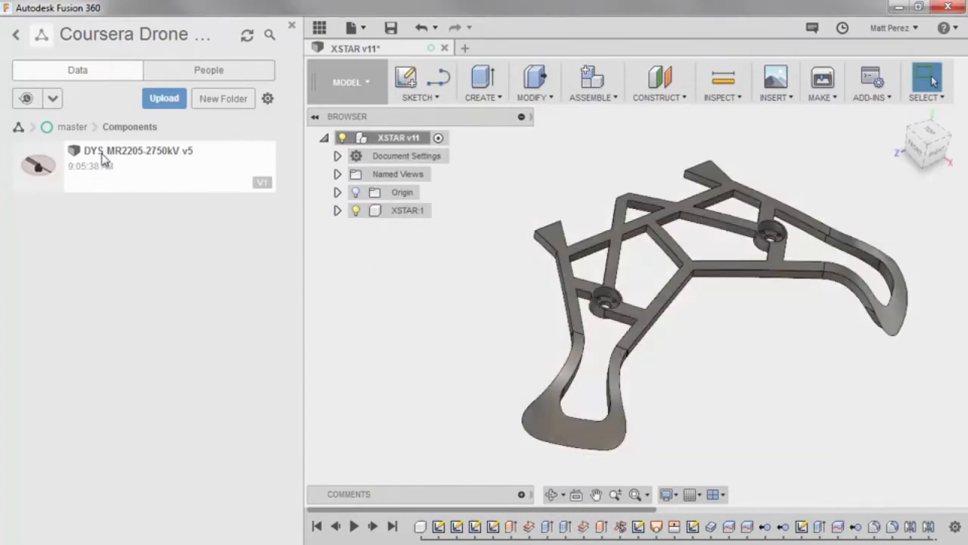
# Insert DYS MR2205-2750kV v5 into the XSTAR design and move it about -93.4 mm in X and -34.7 mm in Y
pyautogui.moveTo(104, 158); pyautogui.dragTo(530, 302)
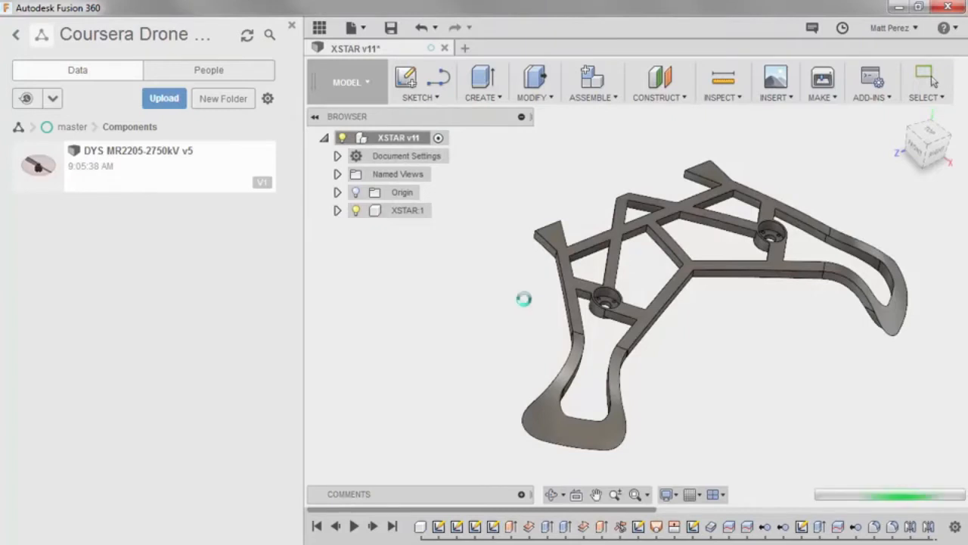
pyautogui.keyDown('shift'); pyautogui.moveTo(525, 303); pyautogui.dragTo(730, 347, button='middle'); pyautogui.keyUp('shift')
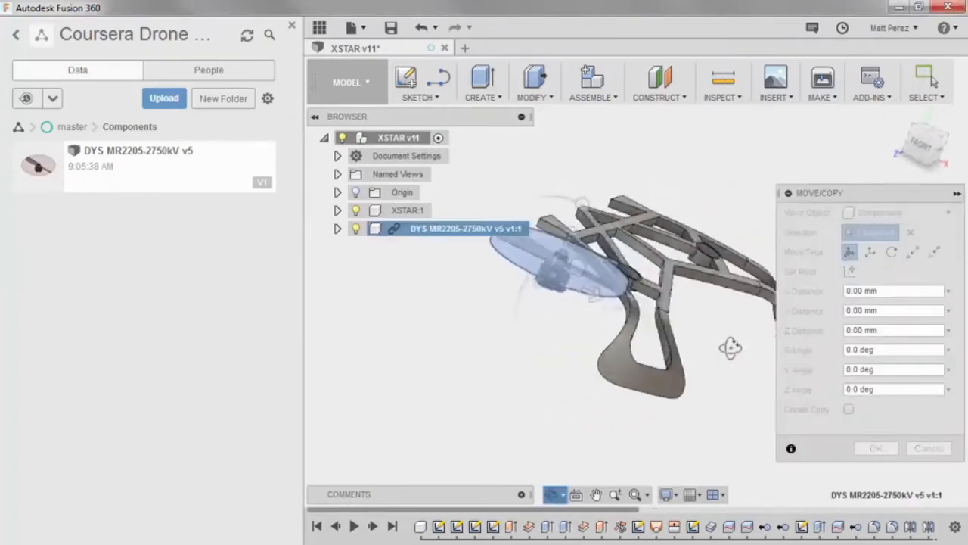
pyautogui.click(919, 145)
pyautogui.click(319, 27)
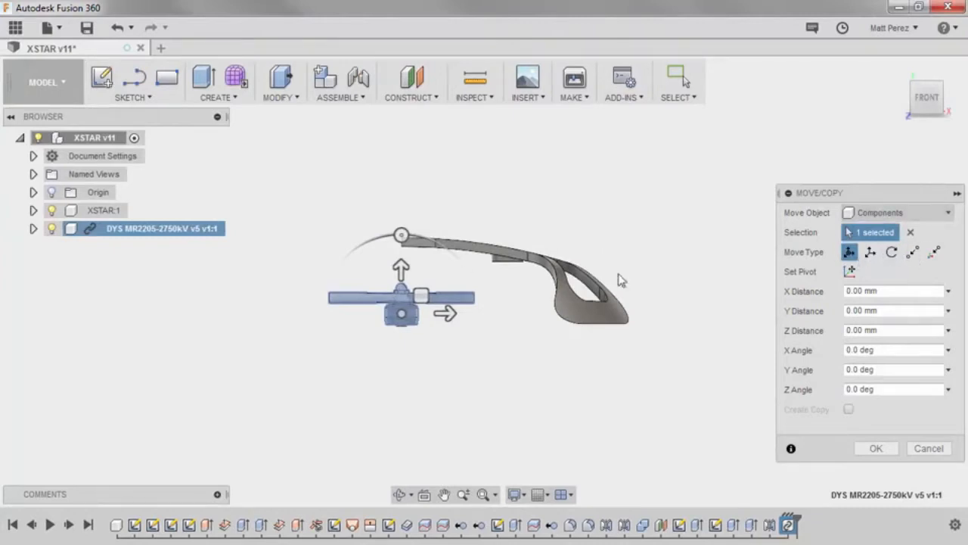
pyautogui.moveTo(401, 235); pyautogui.dragTo(489, 287)
pyautogui.keyDown('shift'); pyautogui.moveTo(489, 287); pyautogui.dragTo(638, 301, button='middle'); pyautogui.keyUp('shift')
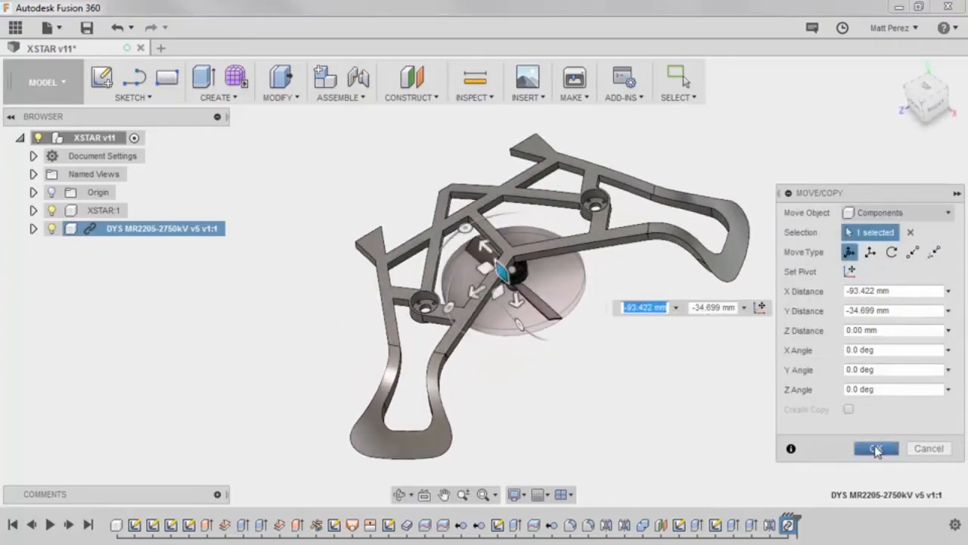
pyautogui.click(875, 448)
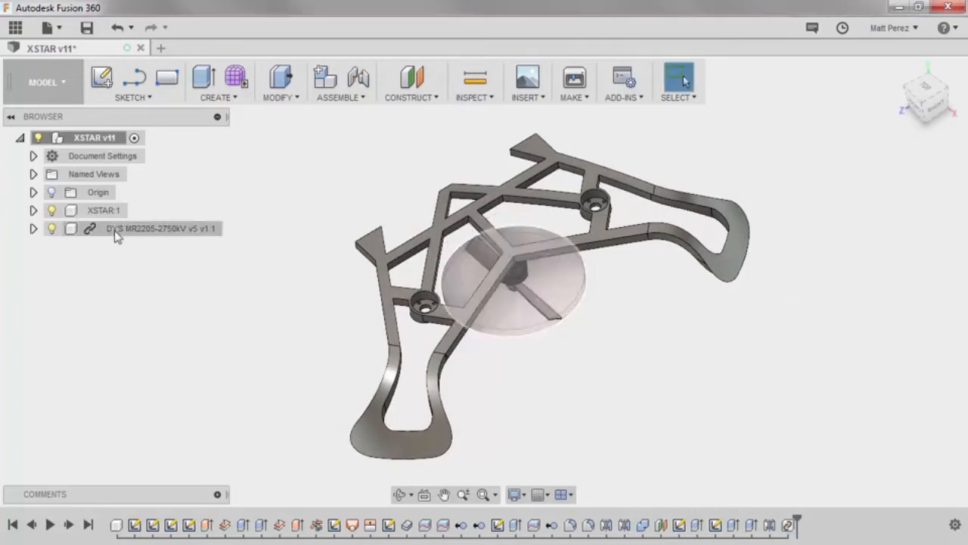
# Examine the linked motor component's bodies, sketches and construction folders and its Break Link option
pyautogui.click(34, 229)
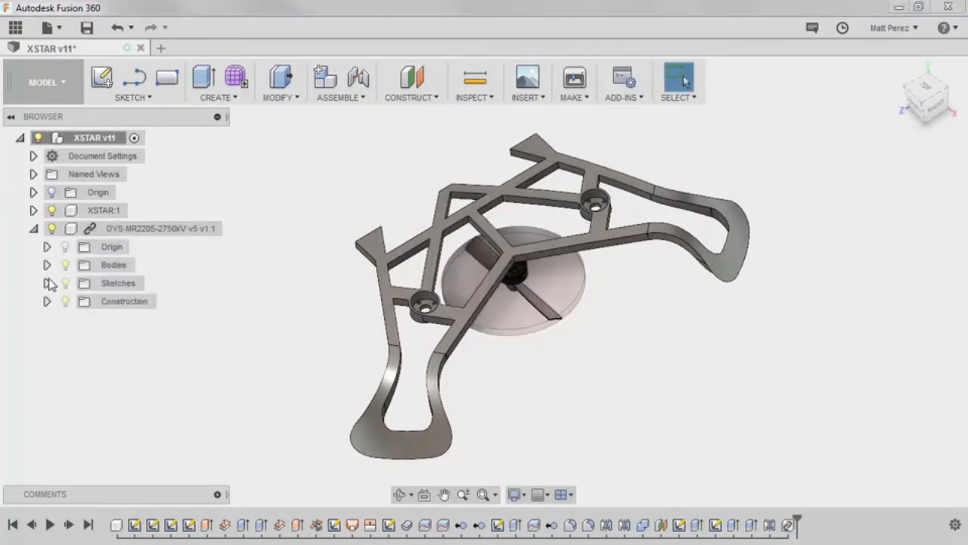
pyautogui.click(47, 265)
pyautogui.click(47, 265)
pyautogui.click(47, 282)
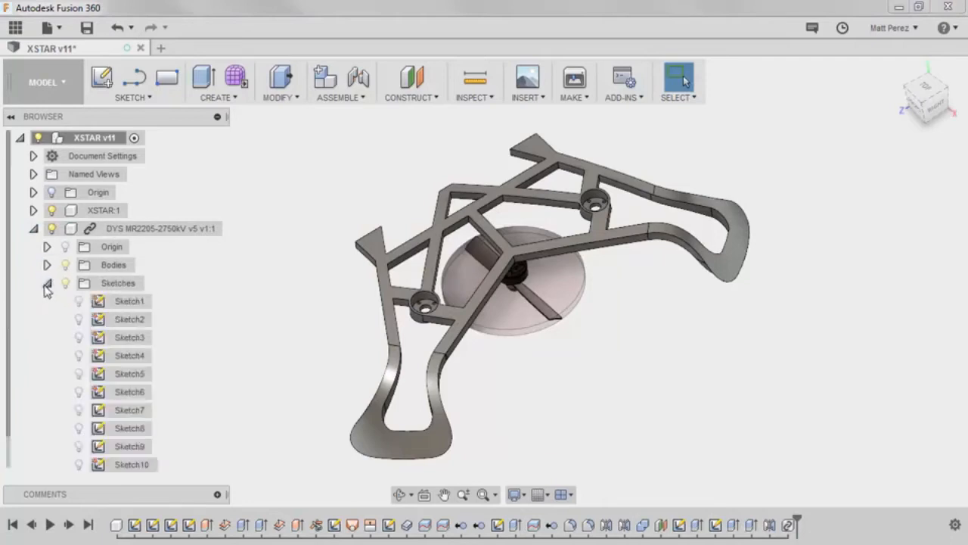
pyautogui.click(46, 283)
pyautogui.click(47, 301)
pyautogui.click(47, 301)
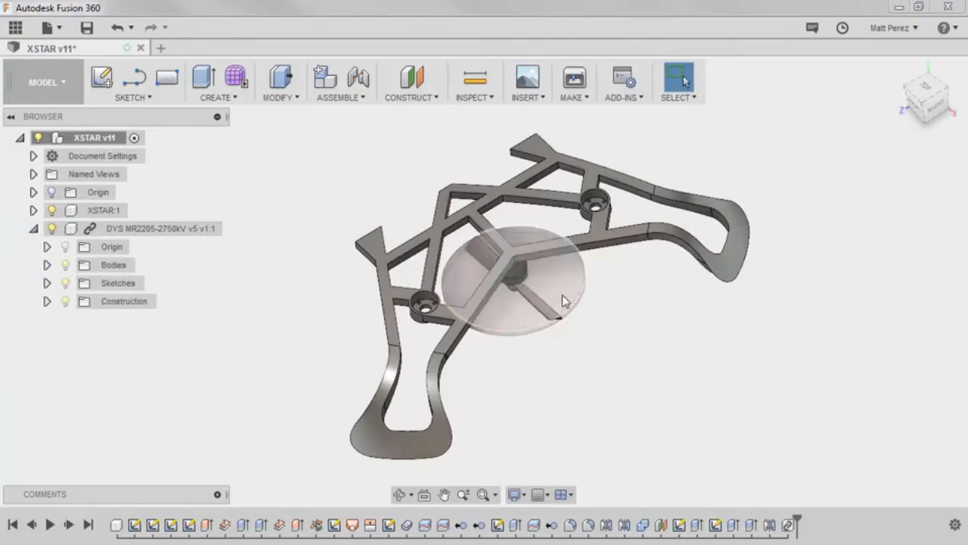
pyautogui.rightClick(95, 228)
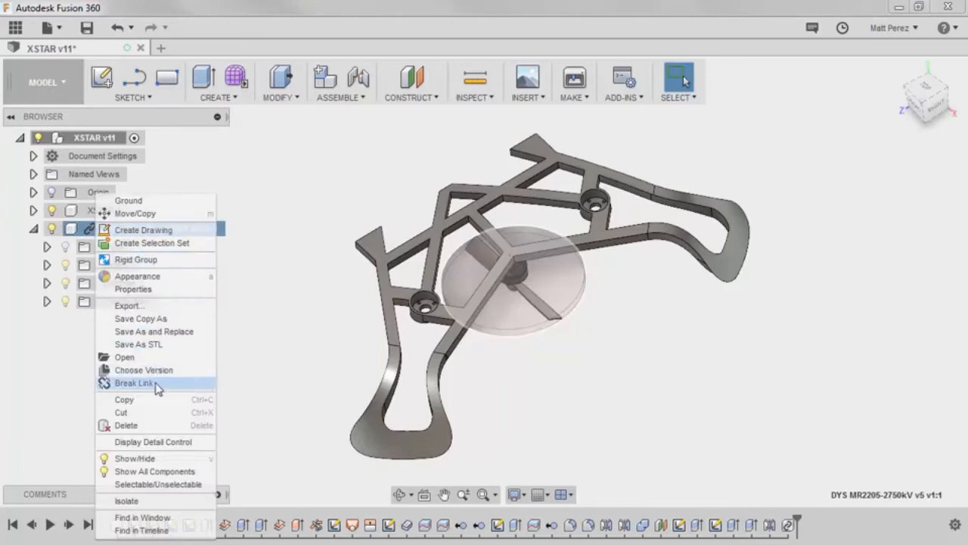
pyautogui.click(283, 341)
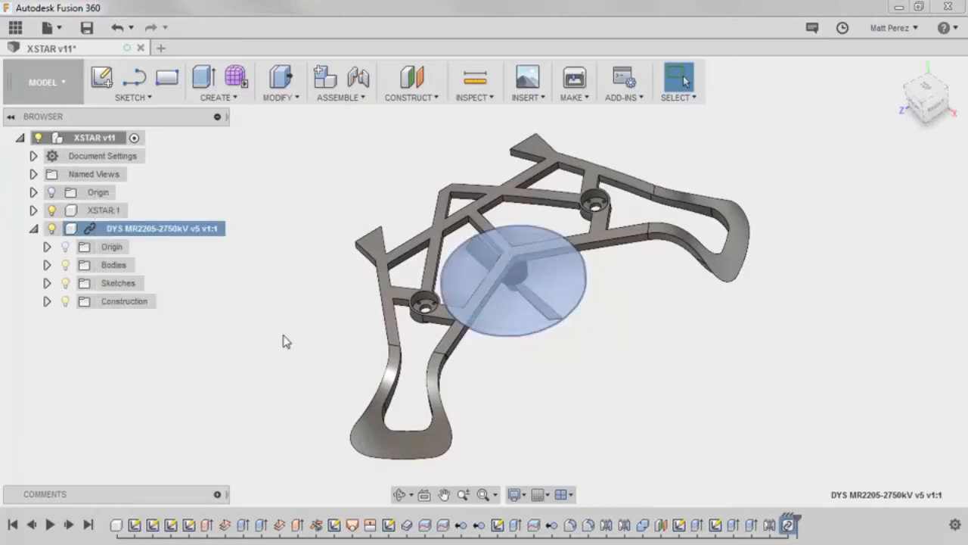
pyautogui.click(34, 228)
pyautogui.click(236, 292)
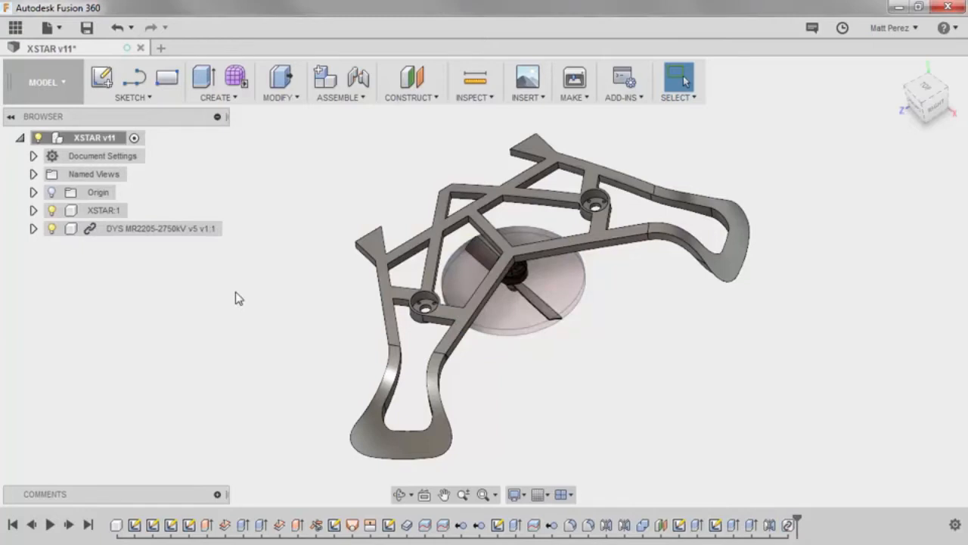
# Try moving the motor freely out from under the frame, and revert it to its previous position
pyautogui.scroll(5, 519, 257)
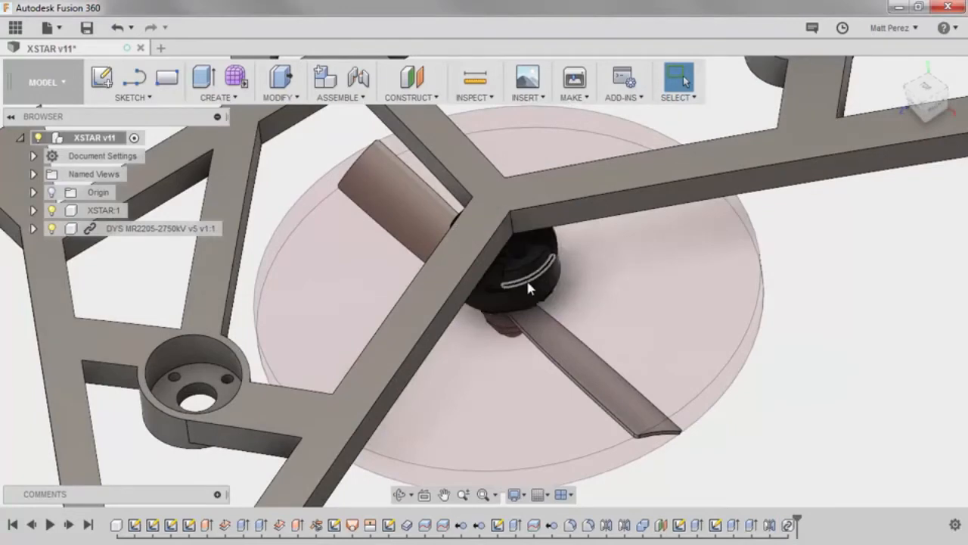
pyautogui.moveTo(526, 274); pyautogui.dragTo(687, 320)
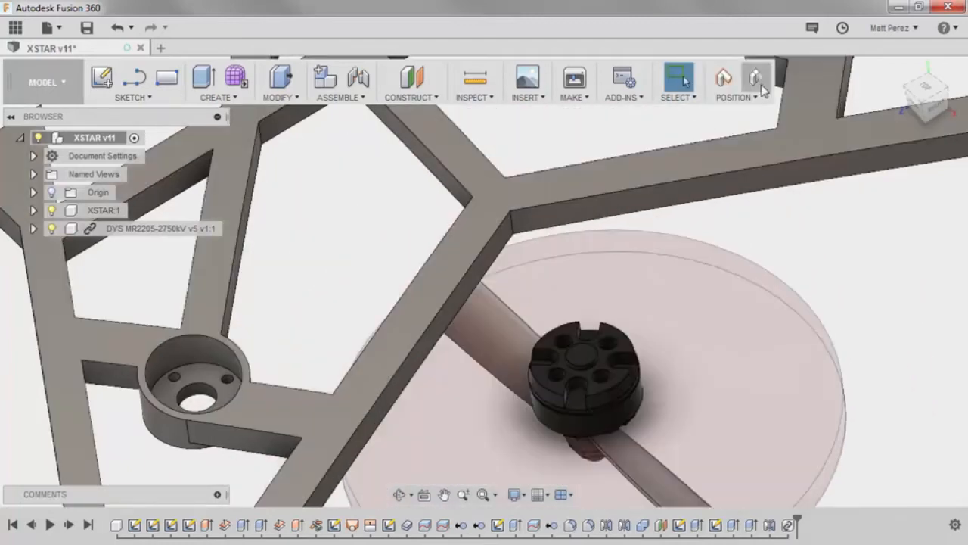
pyautogui.click(757, 79)
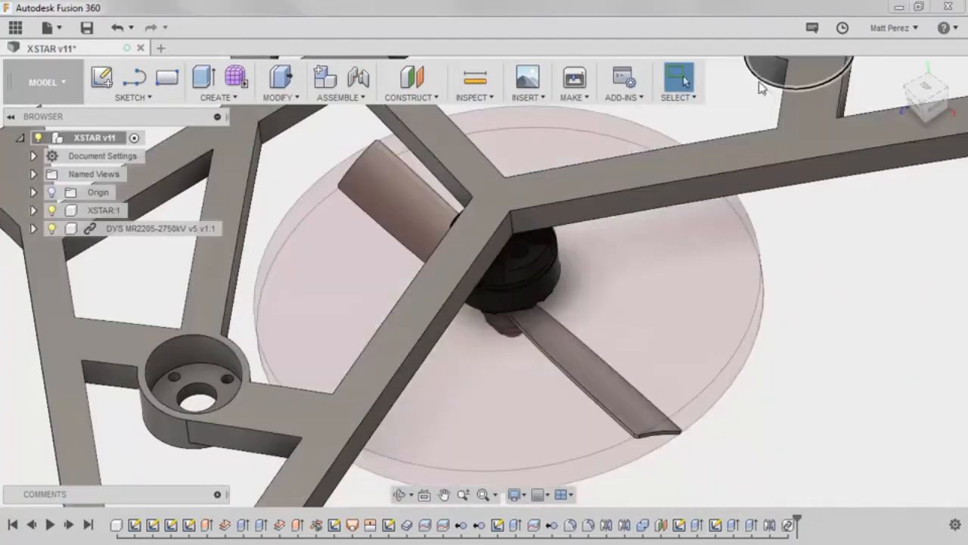
# Align the motor's central base hole edge with the center hole of the near motor mount on the frame, capturing the position
pyautogui.click(280, 83)
pyautogui.click(291, 348)
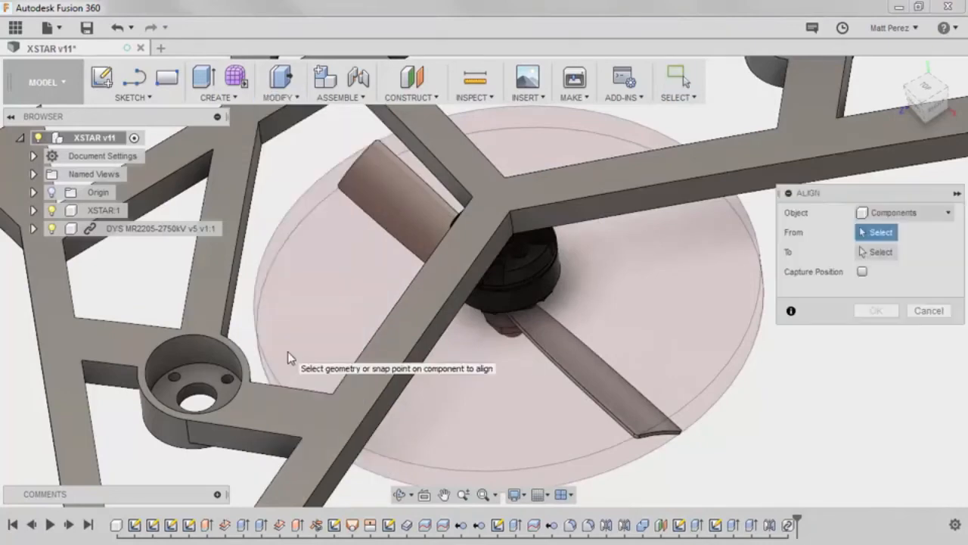
pyautogui.keyDown('shift'); pyautogui.moveTo(541, 337); pyautogui.dragTo(516, 254, button='middle'); pyautogui.keyUp('shift')
pyautogui.scroll(5, 515, 252)
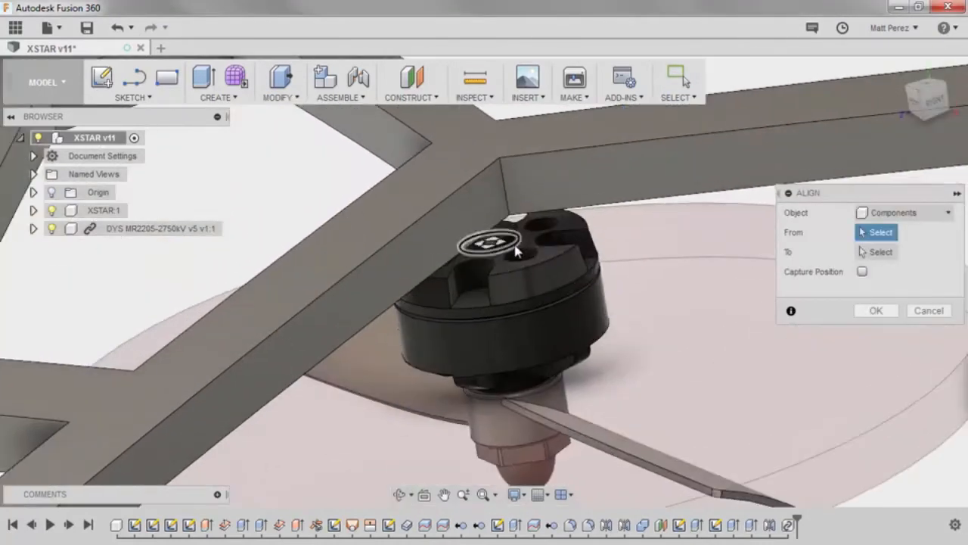
pyautogui.scroll(2, 462, 250)
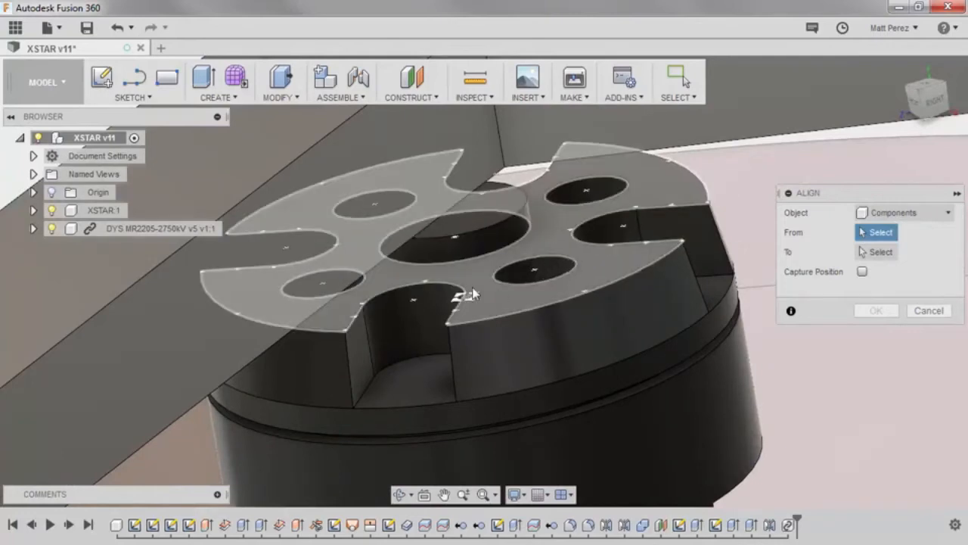
pyautogui.click(526, 238)
pyautogui.scroll(-6, 576, 287)
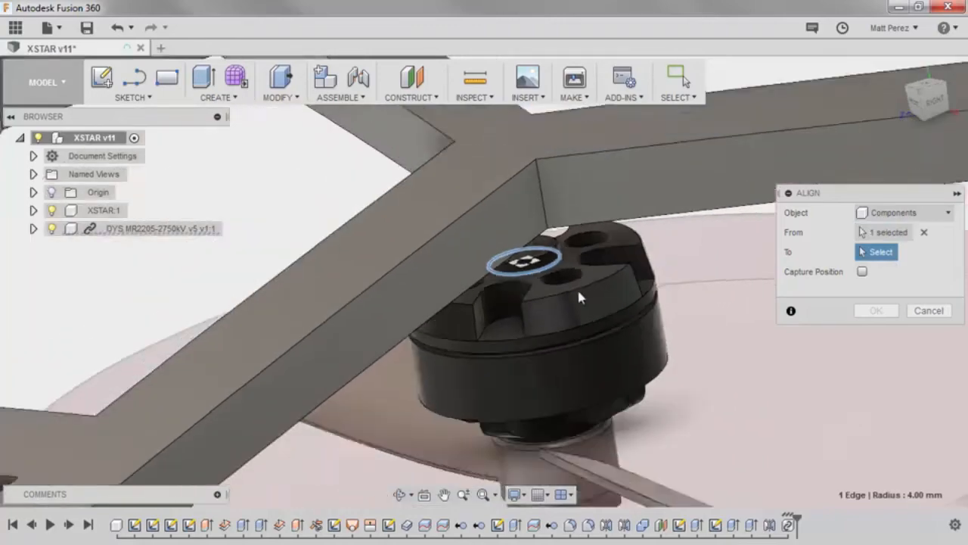
pyautogui.keyDown('shift'); pyautogui.moveTo(461, 293); pyautogui.dragTo(400, 338, button='middle'); pyautogui.keyUp('shift')
pyautogui.scroll(5, 295, 333)
pyautogui.click(270, 372)
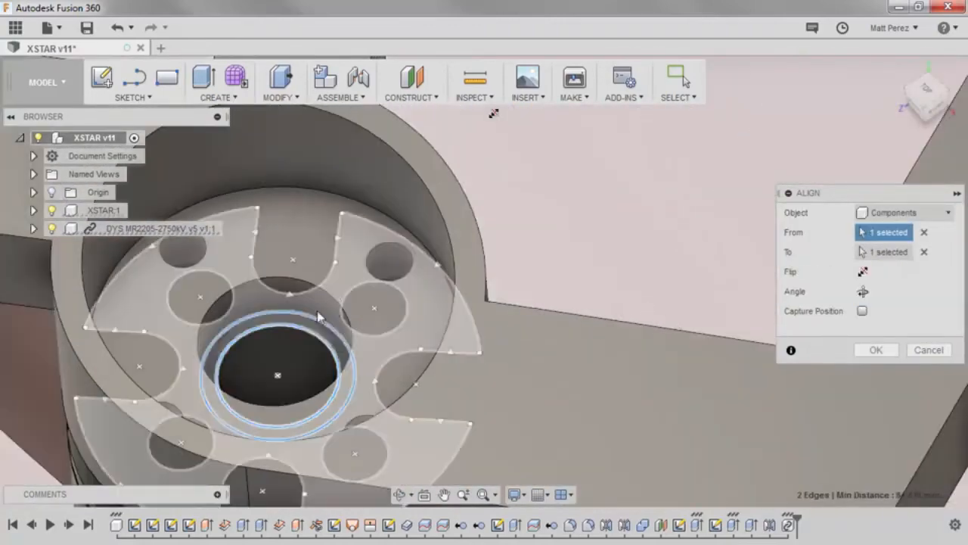
pyautogui.click(863, 311)
pyautogui.click(875, 349)
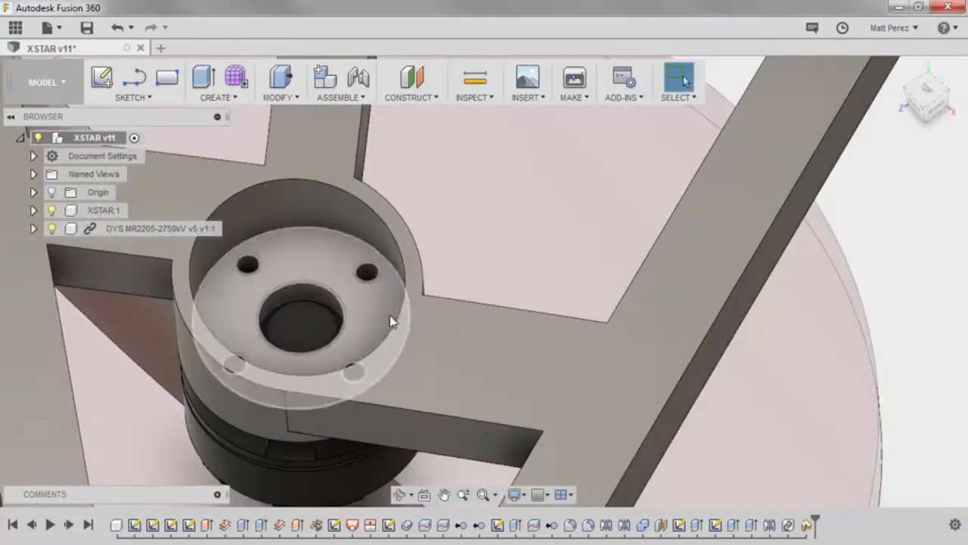
# Inspect from above how the motor's screw holes line up with the holes in the frame's motor mount
pyautogui.keyDown('shift'); pyautogui.moveTo(391, 320); pyautogui.dragTo(394, 348, button='middle'); pyautogui.keyUp('shift')
pyautogui.moveTo(326, 350)
pyautogui.keyDown('shift'); pyautogui.mouseDown(button='middle')
pyautogui.moveTo(330, 370)
pyautogui.moveTo(340, 350)
pyautogui.mouseUp(button='middle'); pyautogui.keyUp('shift')
pyautogui.scroll(5, 372, 271)
pyautogui.keyDown('shift'); pyautogui.moveTo(372, 269); pyautogui.dragTo(367, 321, button='middle'); pyautogui.keyUp('shift')
pyautogui.scroll(-3, 376, 328)
pyautogui.scroll(-2, 379, 333)
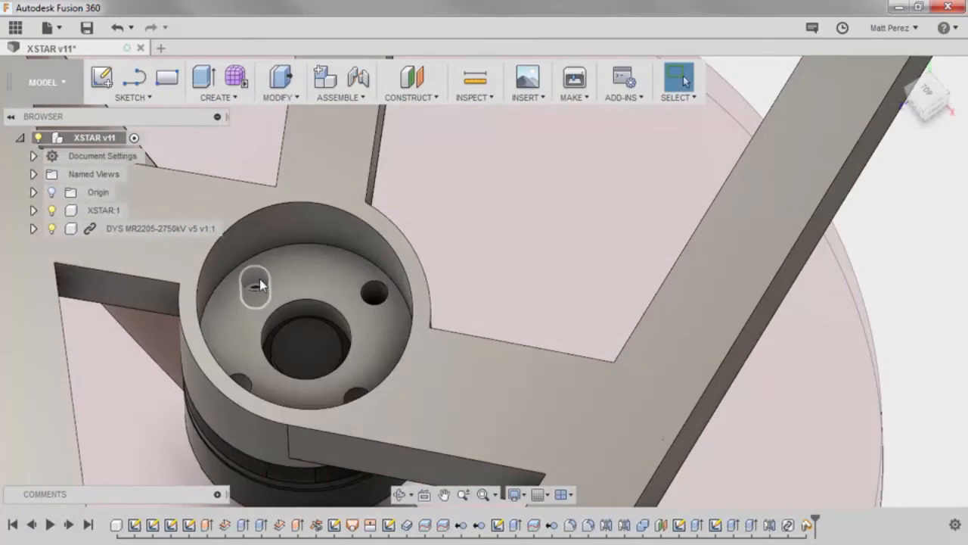
pyautogui.keyDown('shift'); pyautogui.moveTo(261, 285); pyautogui.dragTo(272, 302, button='middle'); pyautogui.keyUp('shift')
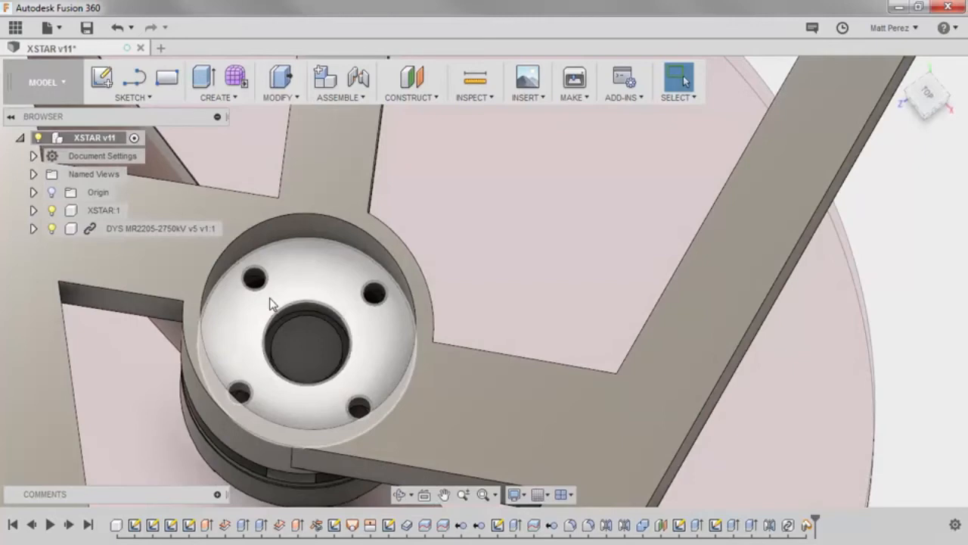
pyautogui.scroll(-3, 374, 308)
pyautogui.moveTo(374, 308)
pyautogui.keyDown('shift'); pyautogui.mouseDown(button='middle')
pyautogui.moveTo(367, 328)
pyautogui.moveTo(367, 310)
pyautogui.mouseUp(button='middle'); pyautogui.keyUp('shift')
pyautogui.scroll(2, 366, 309)
pyautogui.scroll(-5, 352, 401)
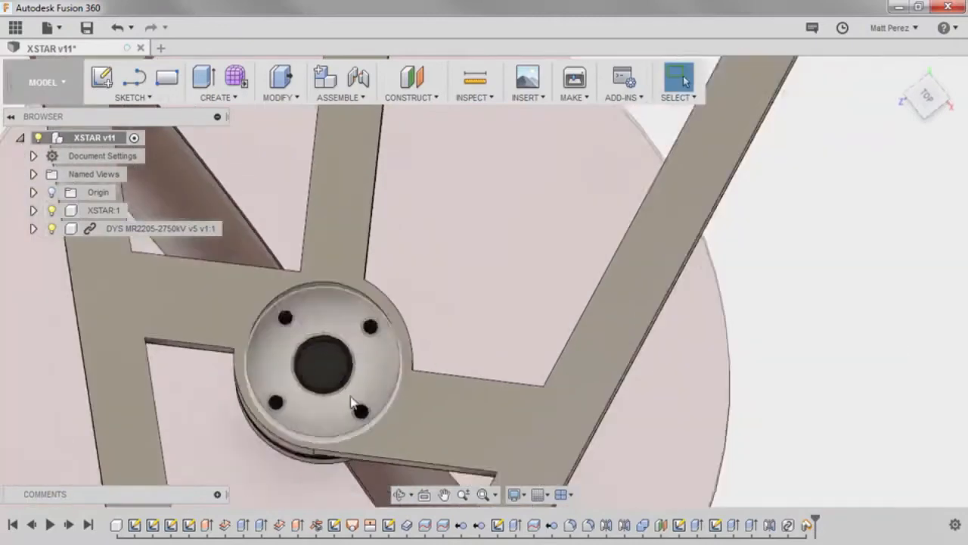
# Inspect the propeller's clearance from the frame and landing gear in front, perspective and top views
pyautogui.keyDown('shift'); pyautogui.moveTo(352, 400); pyautogui.dragTo(378, 312, button='middle'); pyautogui.keyUp('shift')
pyautogui.click(923, 102)
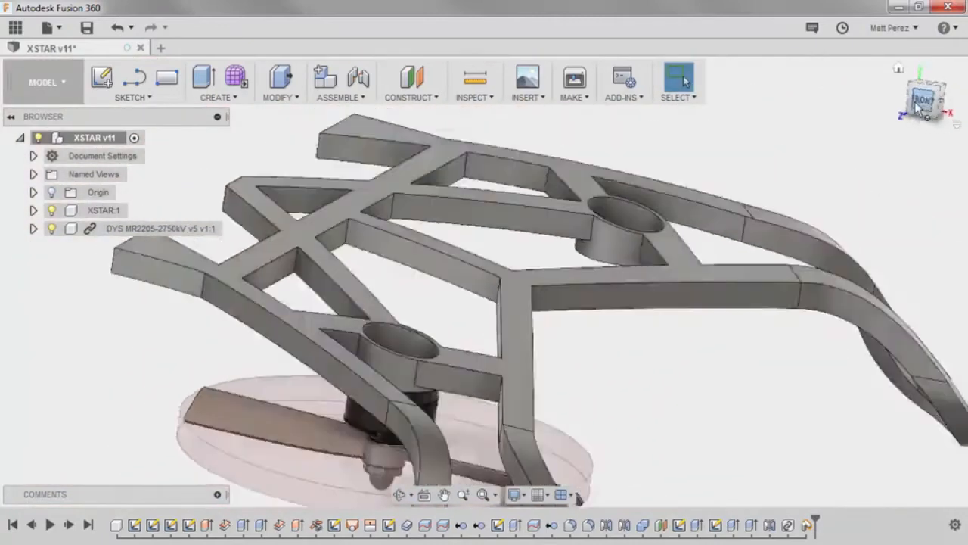
pyautogui.moveTo(646, 306); pyautogui.dragTo(645, 307, button='middle')
pyautogui.press('Escape')
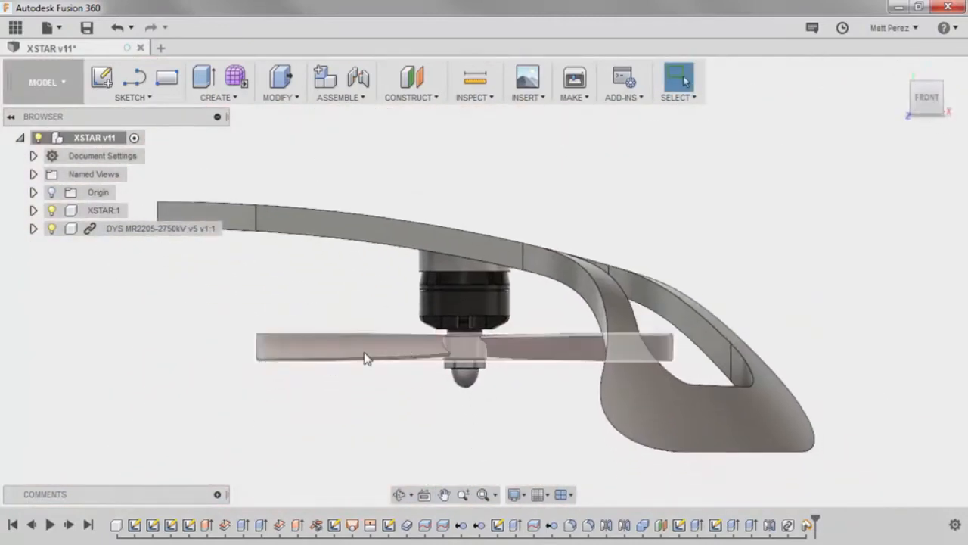
pyautogui.keyDown('shift'); pyautogui.moveTo(372, 364); pyautogui.dragTo(417, 388, button='middle'); pyautogui.keyUp('shift')
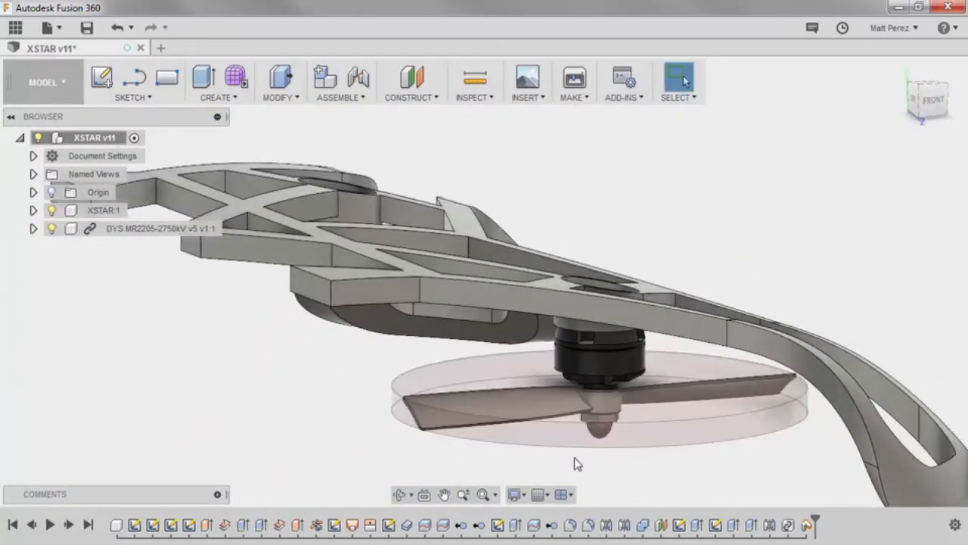
pyautogui.keyDown('shift'); pyautogui.moveTo(582, 469); pyautogui.dragTo(681, 303, button='middle'); pyautogui.keyUp('shift')
pyautogui.click(930, 90)
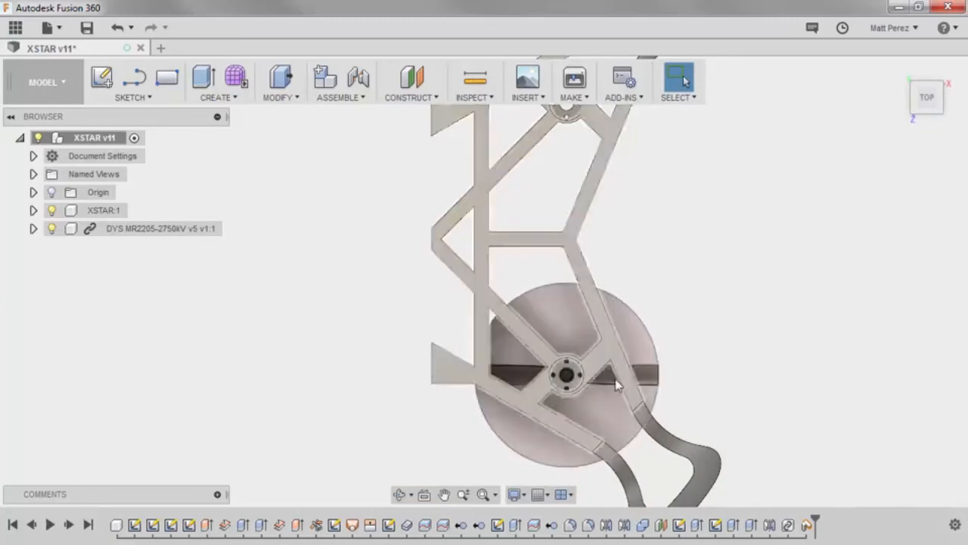
pyautogui.scroll(-2, 674, 378)
pyautogui.keyDown('shift'); pyautogui.moveTo(692, 381); pyautogui.dragTo(721, 321, button='middle'); pyautogui.keyUp('shift')
pyautogui.scroll(6, 724, 283)
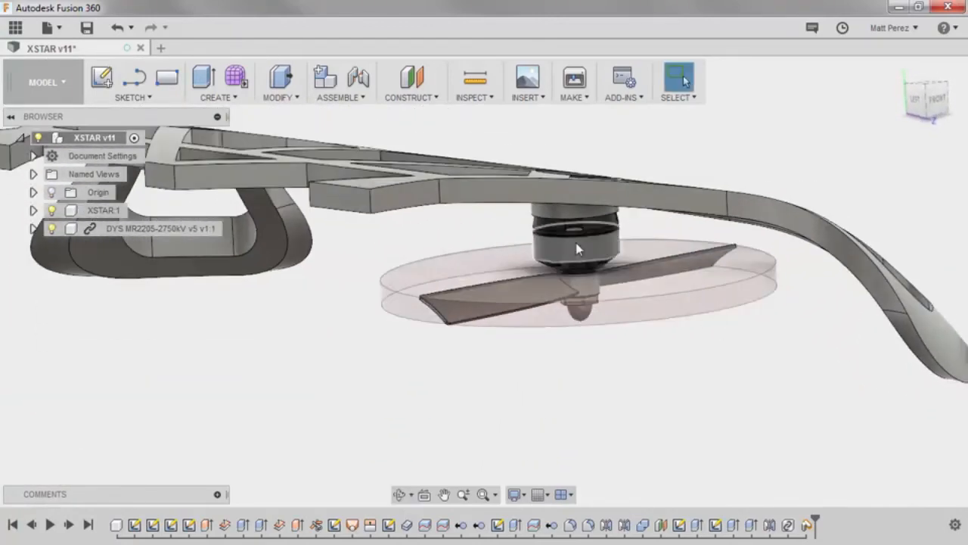
# Try moving the motor out of place, revert it to its aligned position, and ground the DYS MR2205-2750kV component
pyautogui.moveTo(577, 246); pyautogui.dragTo(673, 304)
pyautogui.click(757, 80)
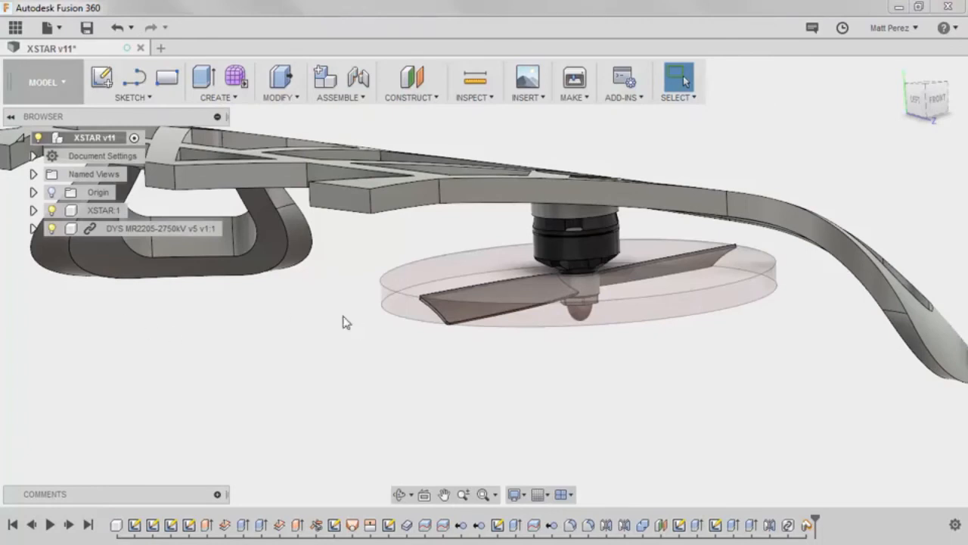
pyautogui.rightClick(104, 228)
pyautogui.click(133, 202)
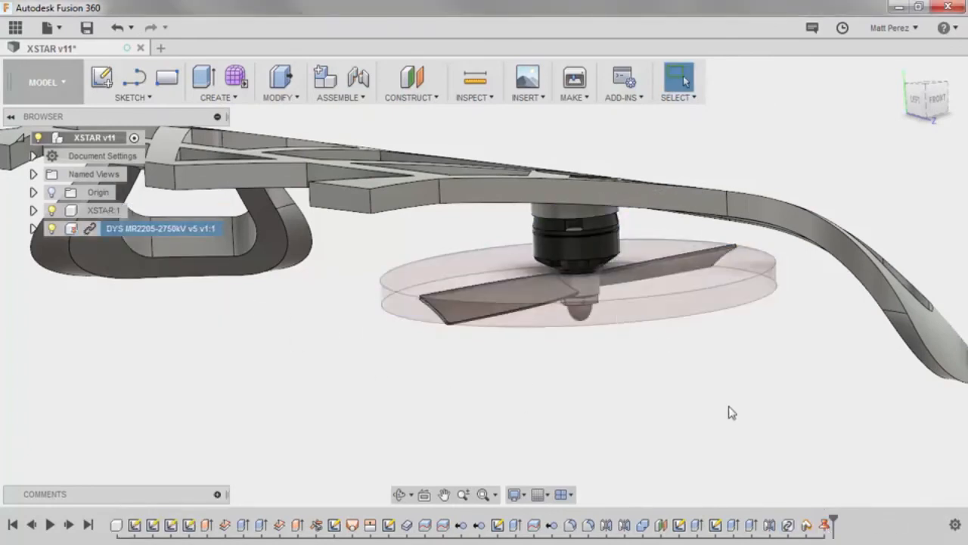
# Mirror the DYS MR2205-2750kV motor as a component across the origin plane midway between the frame's two motor mounts
pyautogui.keyDown('shift'); pyautogui.moveTo(732, 412); pyautogui.dragTo(644, 413, button='middle'); pyautogui.keyUp('shift')
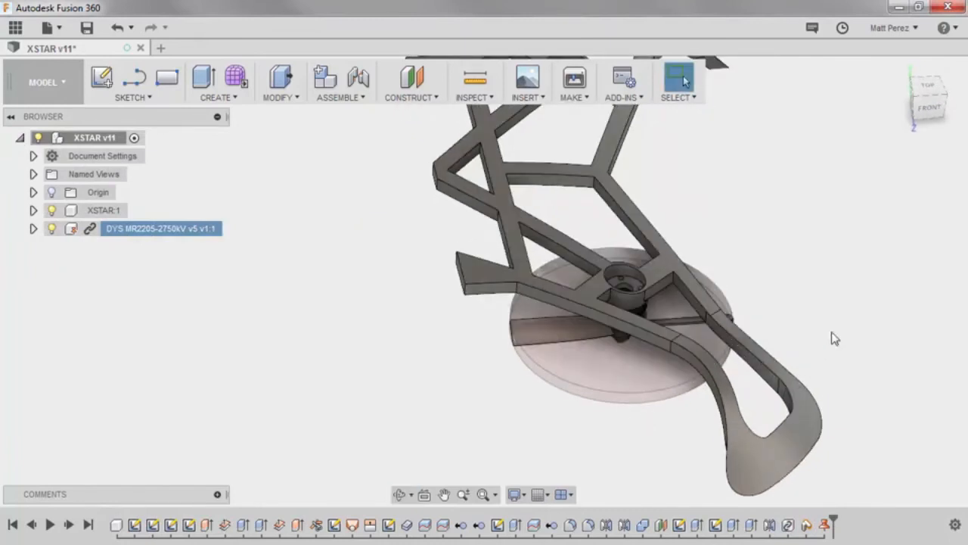
pyautogui.click(928, 84)
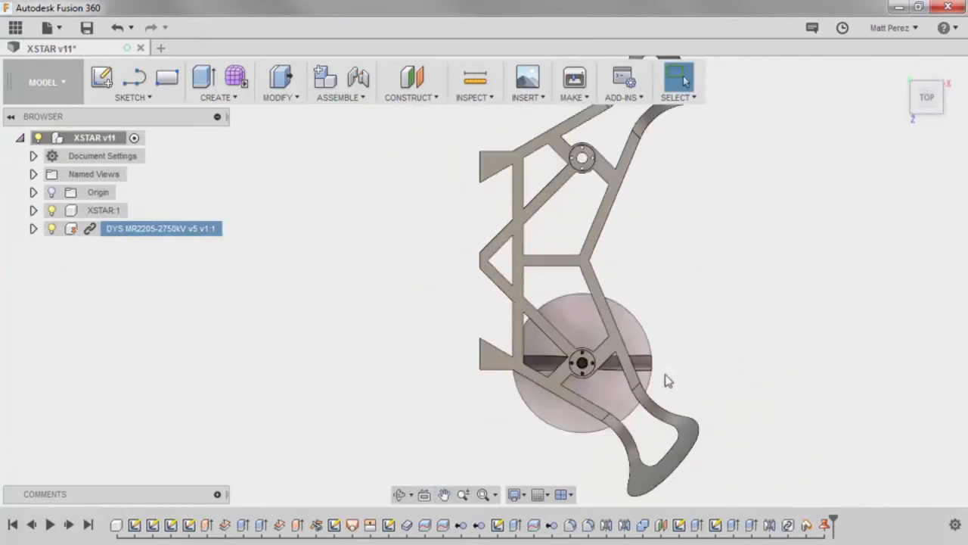
pyautogui.click(217, 96)
pyautogui.click(219, 404)
pyautogui.click(893, 212)
pyautogui.click(892, 281)
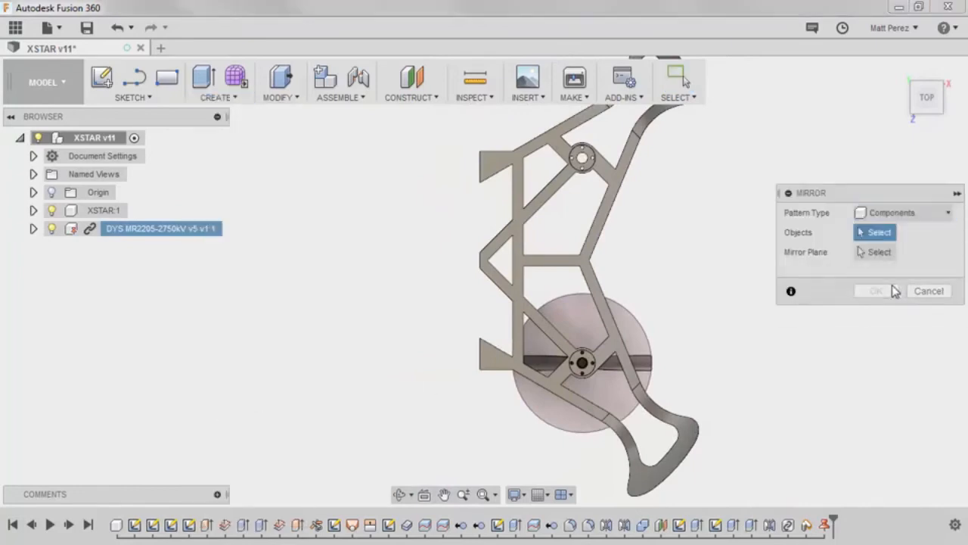
pyautogui.click(106, 228)
pyautogui.click(870, 251)
pyautogui.click(549, 274)
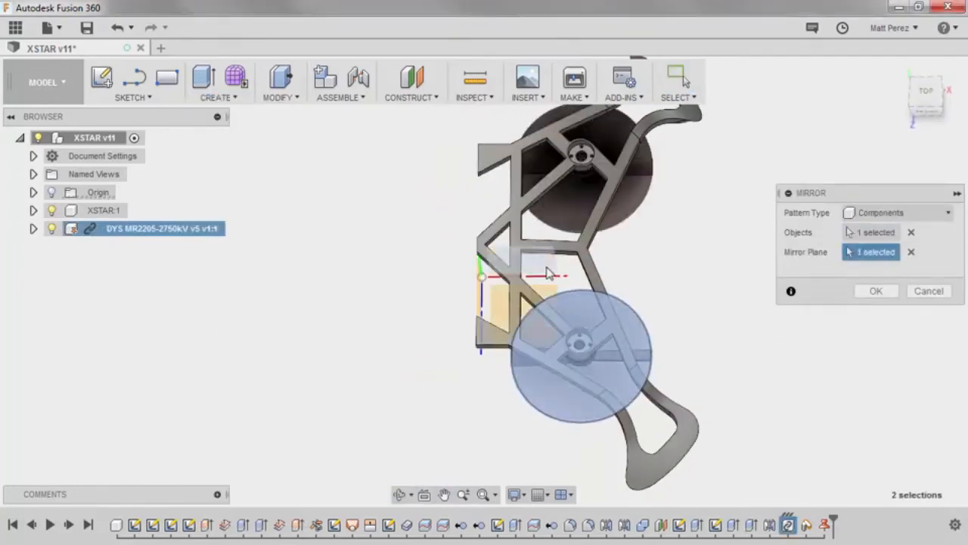
pyautogui.click(871, 291)
# Try moving the mirrored motor, revert it to its original position, and ground the mirrored component
pyautogui.click(151, 246)
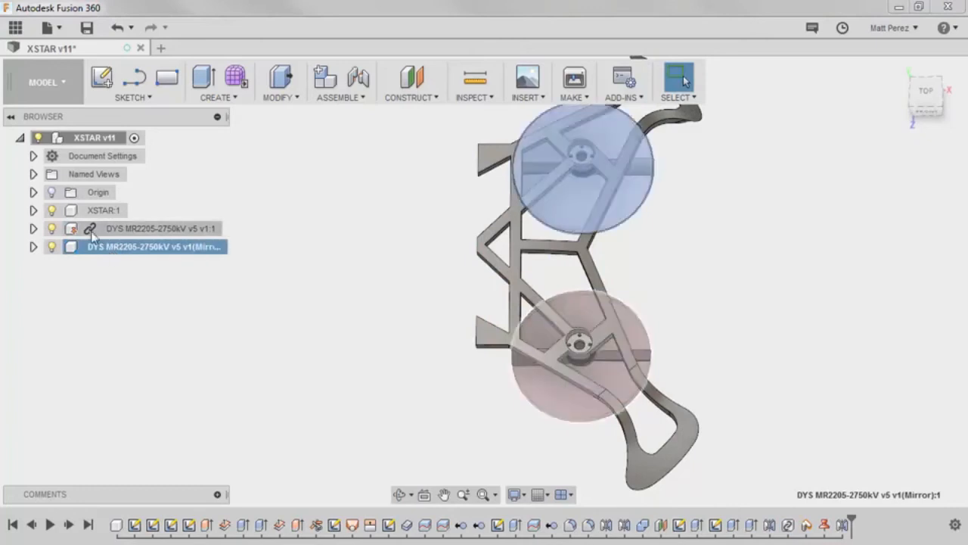
pyautogui.moveTo(642, 214); pyautogui.dragTo(702, 293)
pyautogui.click(755, 77)
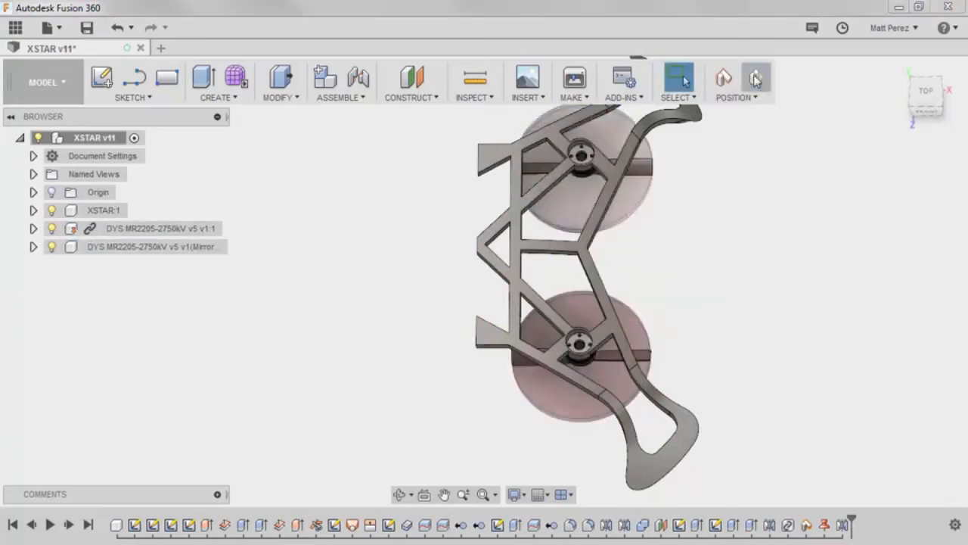
pyautogui.rightClick(114, 247)
pyautogui.click(149, 189)
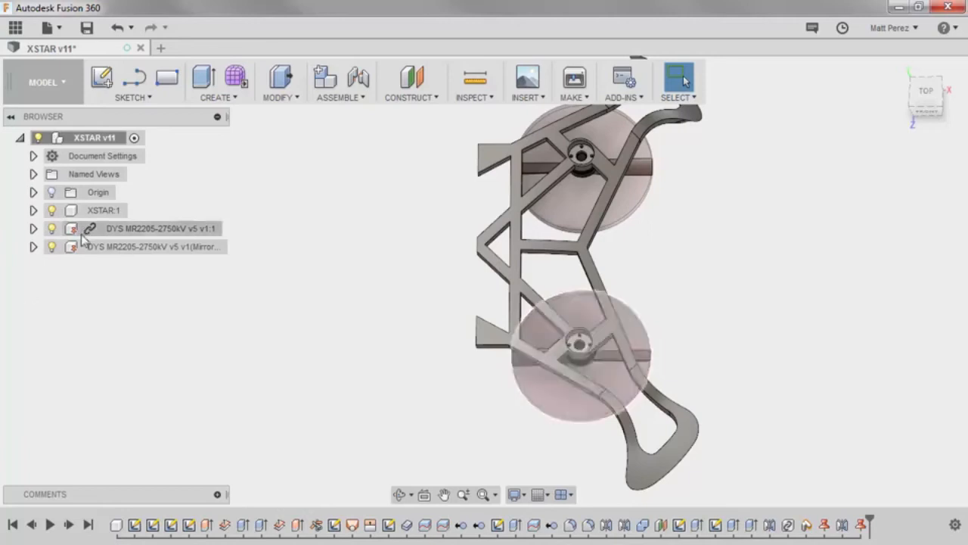
# Examine the mirrored component's bodies and construction folder, temporarily hiding DYS Motor, Prop and Prop Path and showing them again
pyautogui.click(33, 247)
pyautogui.click(47, 283)
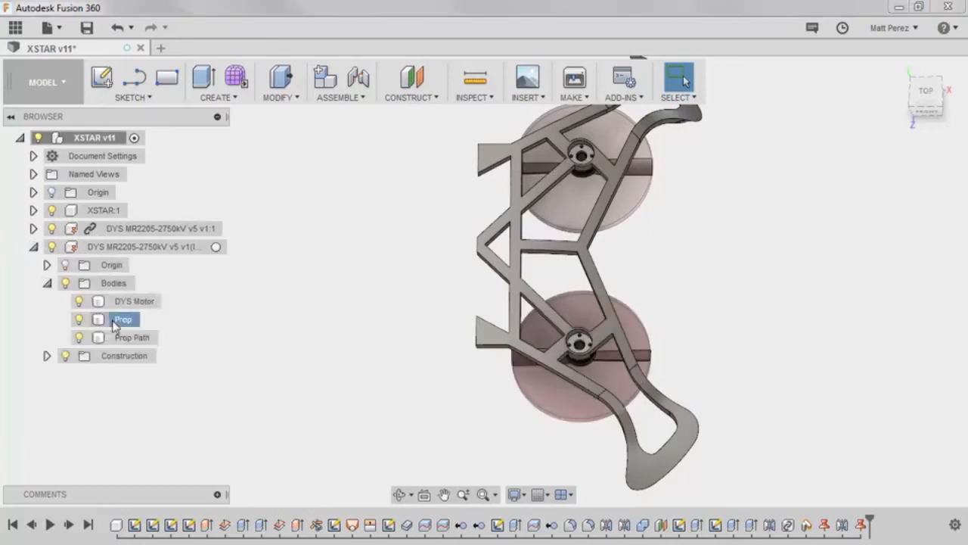
pyautogui.click(79, 320)
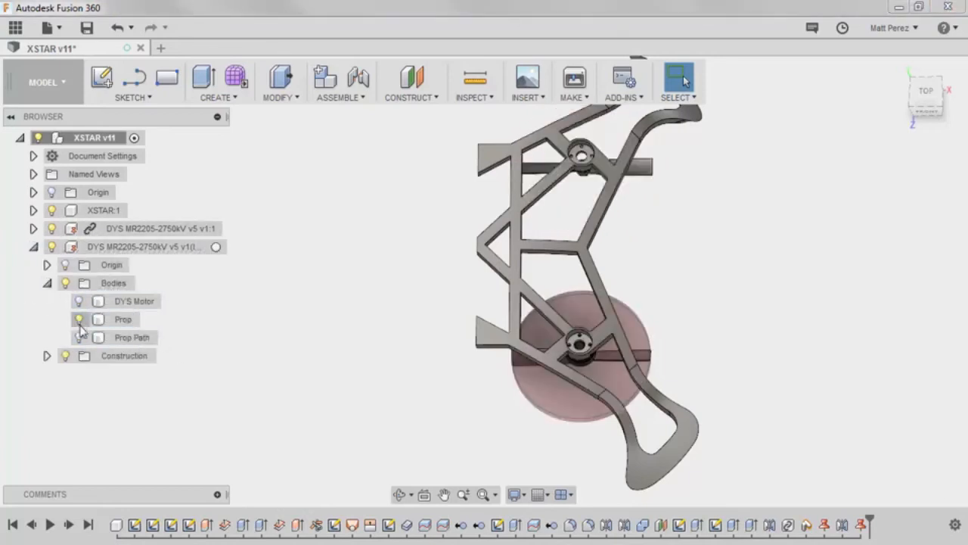
pyautogui.click(78, 319)
pyautogui.click(95, 231)
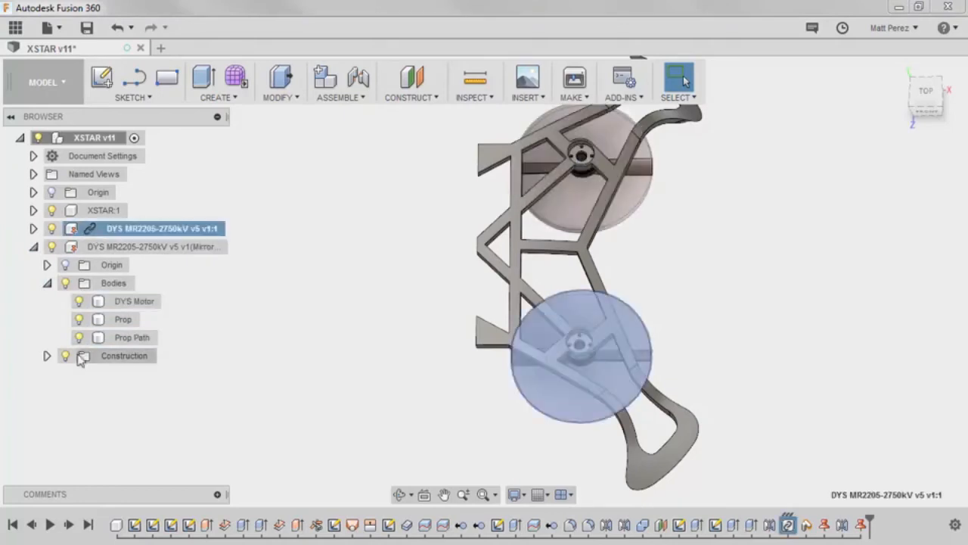
pyautogui.click(47, 355)
pyautogui.click(47, 356)
pyautogui.click(47, 282)
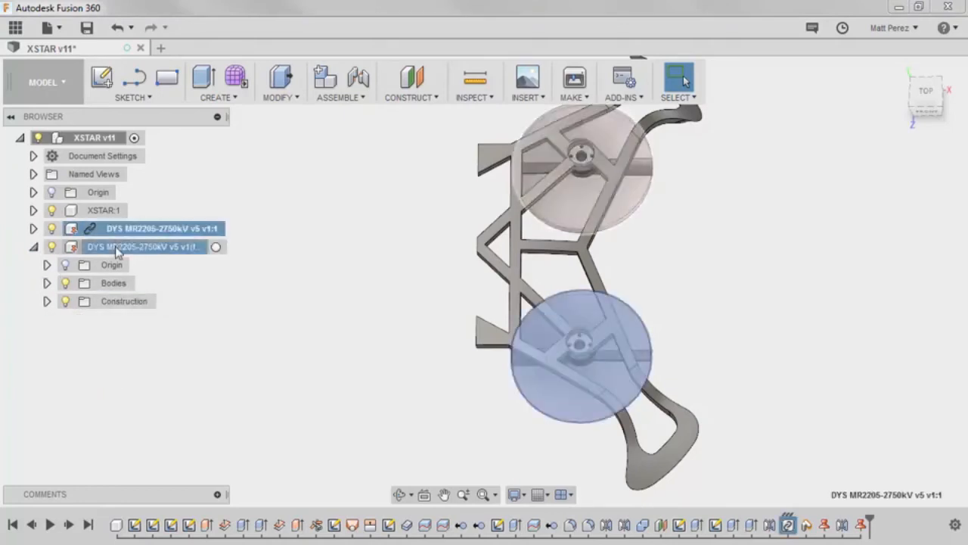
# Highlight the mirrored motor component and the original linked one in turn to compare which part each represents
pyautogui.click(144, 246)
pyautogui.click(33, 247)
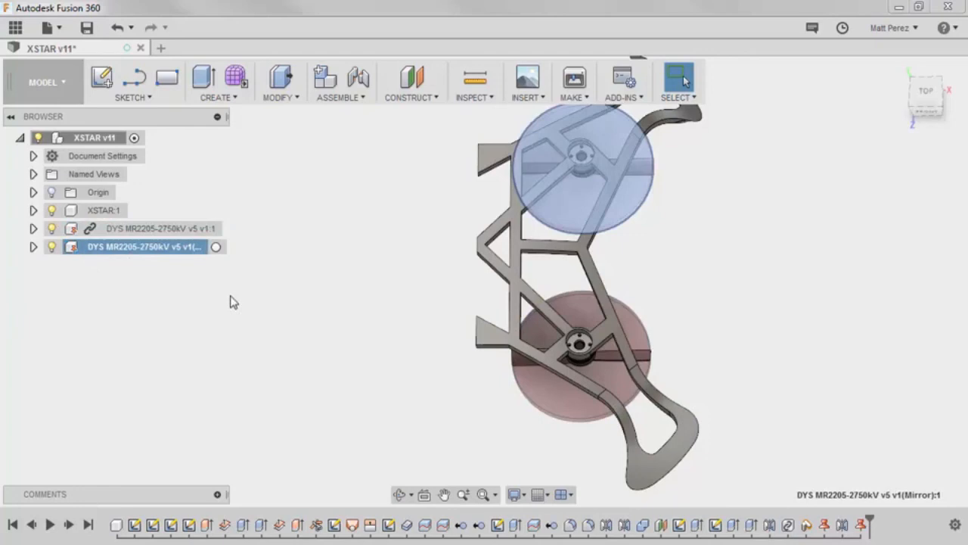
pyautogui.click(114, 230)
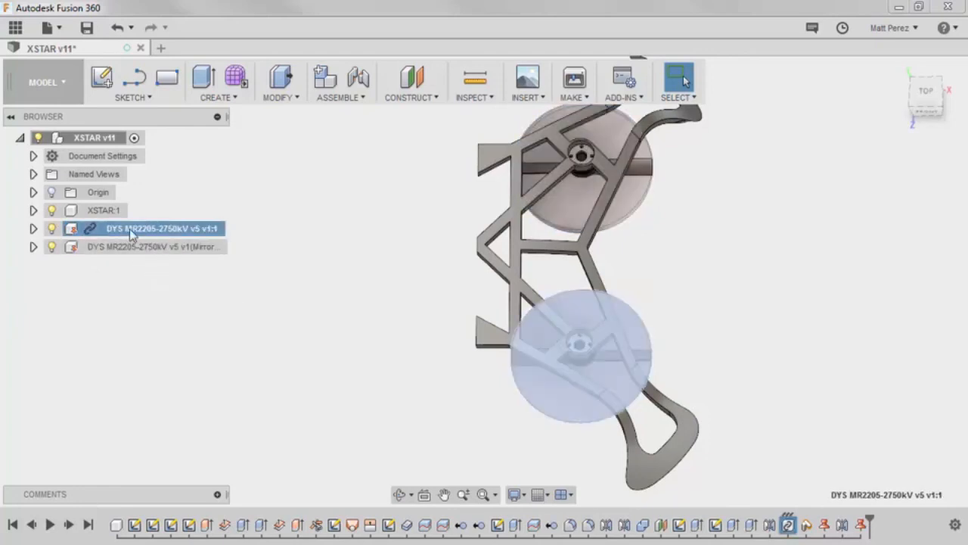
pyautogui.click(245, 325)
# Check both motors on the whole frame and save the XSTAR design as a new version
pyautogui.scroll(-3, 303, 321)
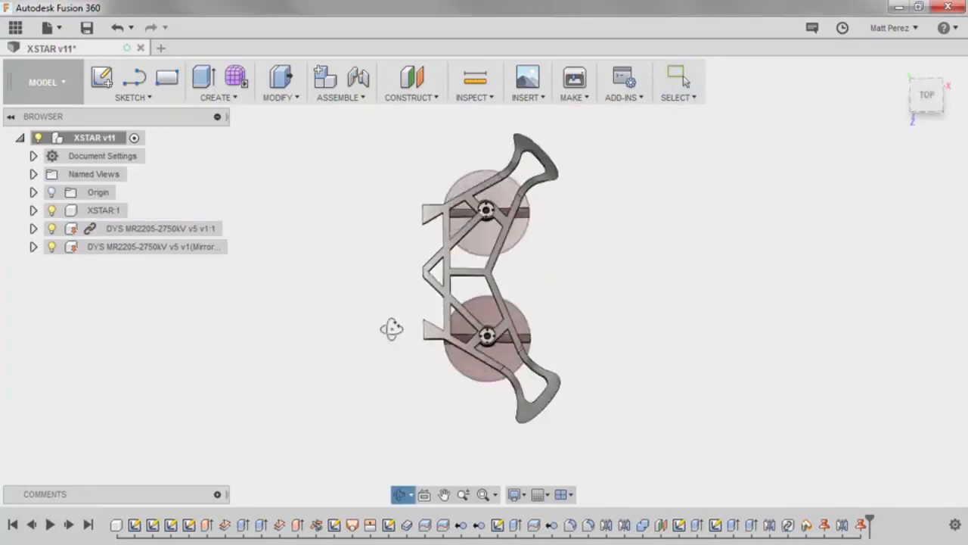
pyautogui.keyDown('shift'); pyautogui.moveTo(391, 328); pyautogui.dragTo(373, 245, button='middle'); pyautogui.keyUp('shift')
pyautogui.keyDown('shift'); pyautogui.moveTo(358, 285); pyautogui.dragTo(421, 310, button='middle'); pyautogui.keyUp('shift')
pyautogui.click(86, 27)
pyautogui.press('Return')
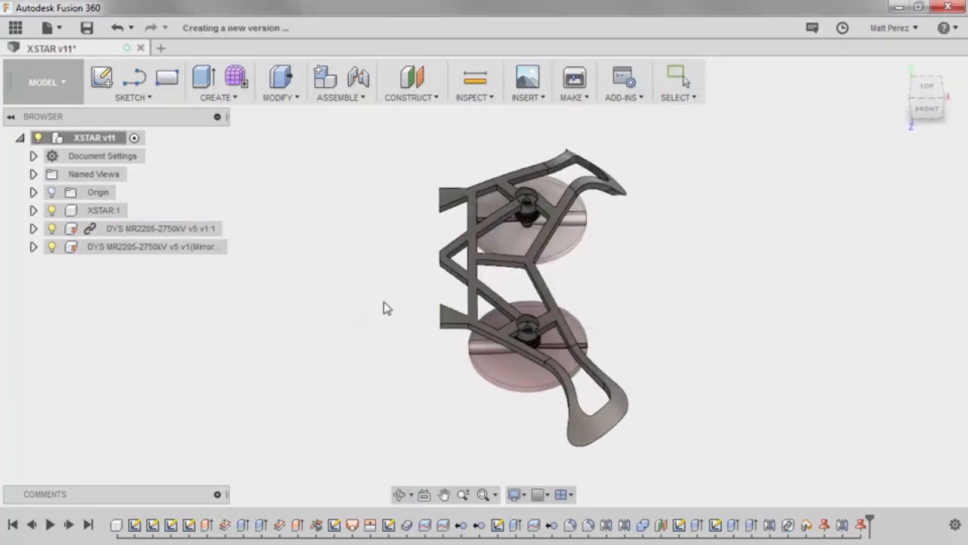